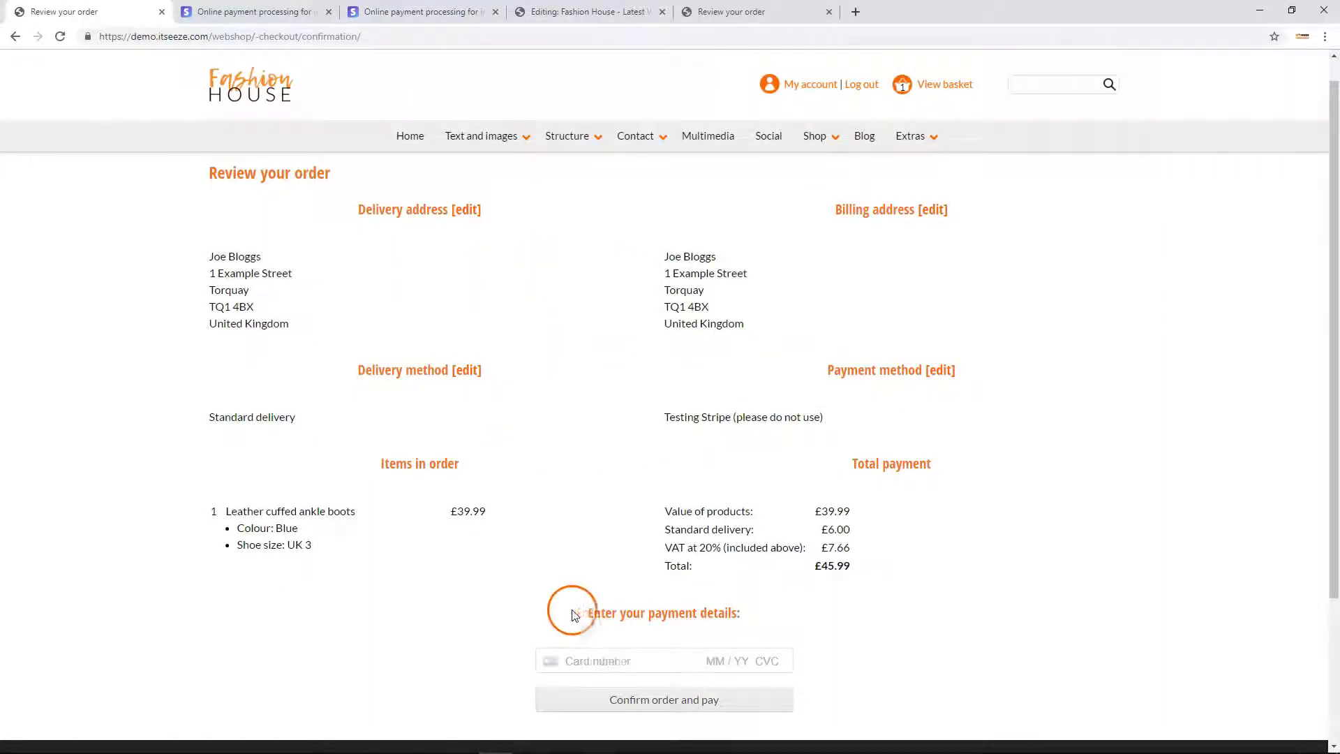
# Begin entering test card number 4242 in the checkout's Card number field.
pyautogui.moveTo(588, 613); pyautogui.dragTo(741, 616)
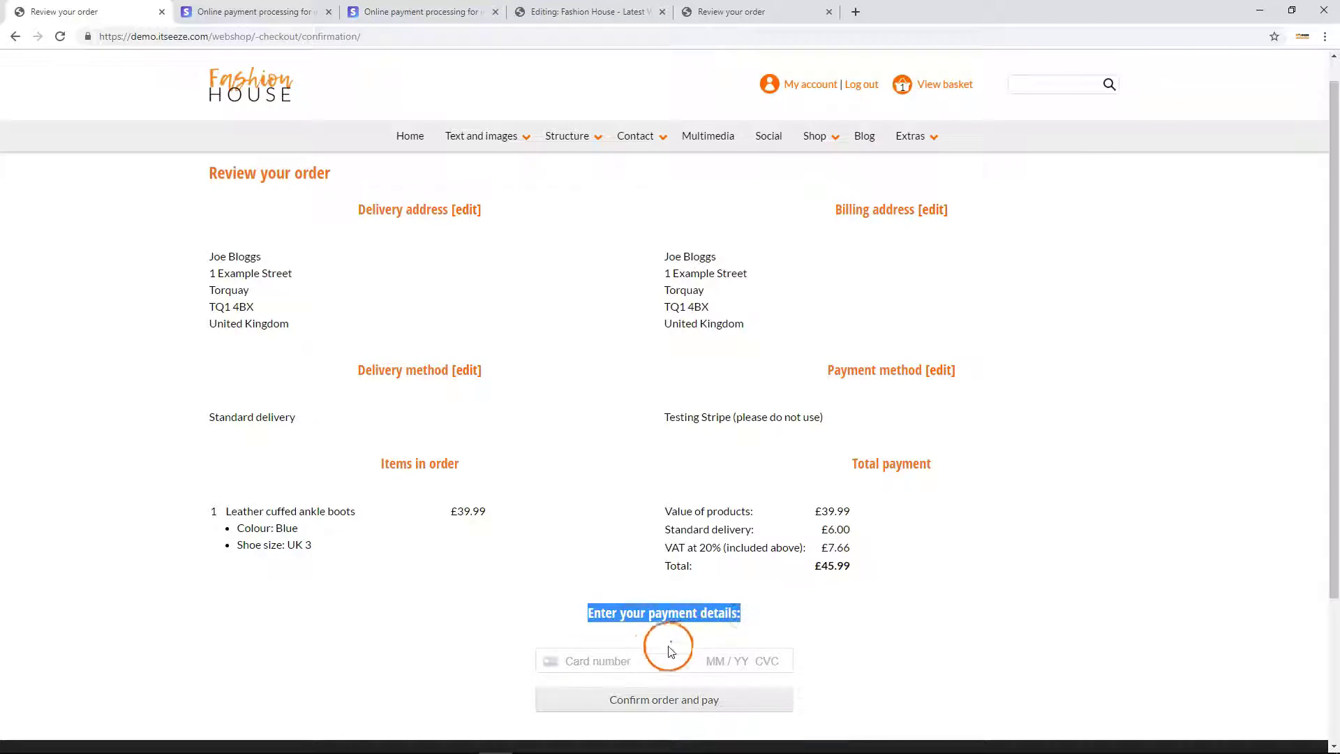
pyautogui.click(638, 661)
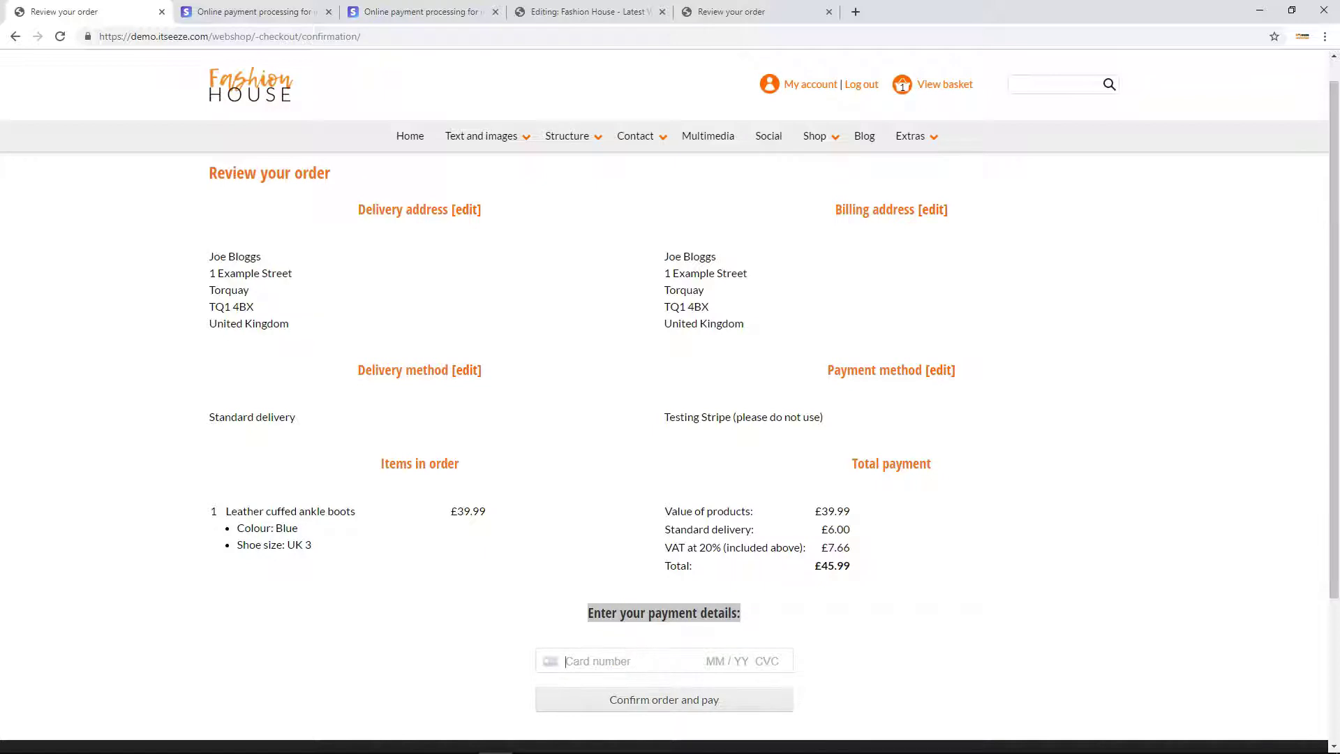
pyautogui.write('4242')
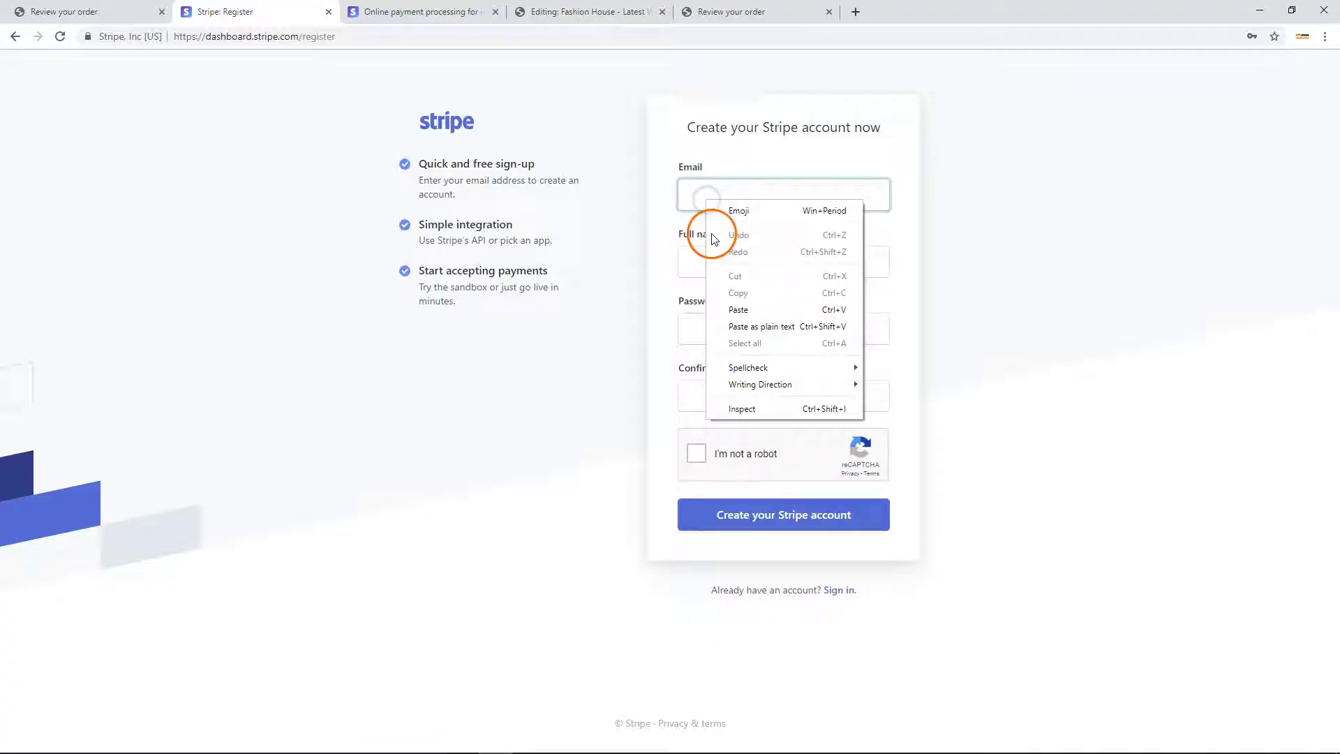
# Fill the Stripe sign-up form with the e-mail, saved full name and a confirmed password.
pyautogui.click(734, 309)
pyautogui.click(711, 263)
pyautogui.click(712, 294)
pyautogui.click(714, 332)
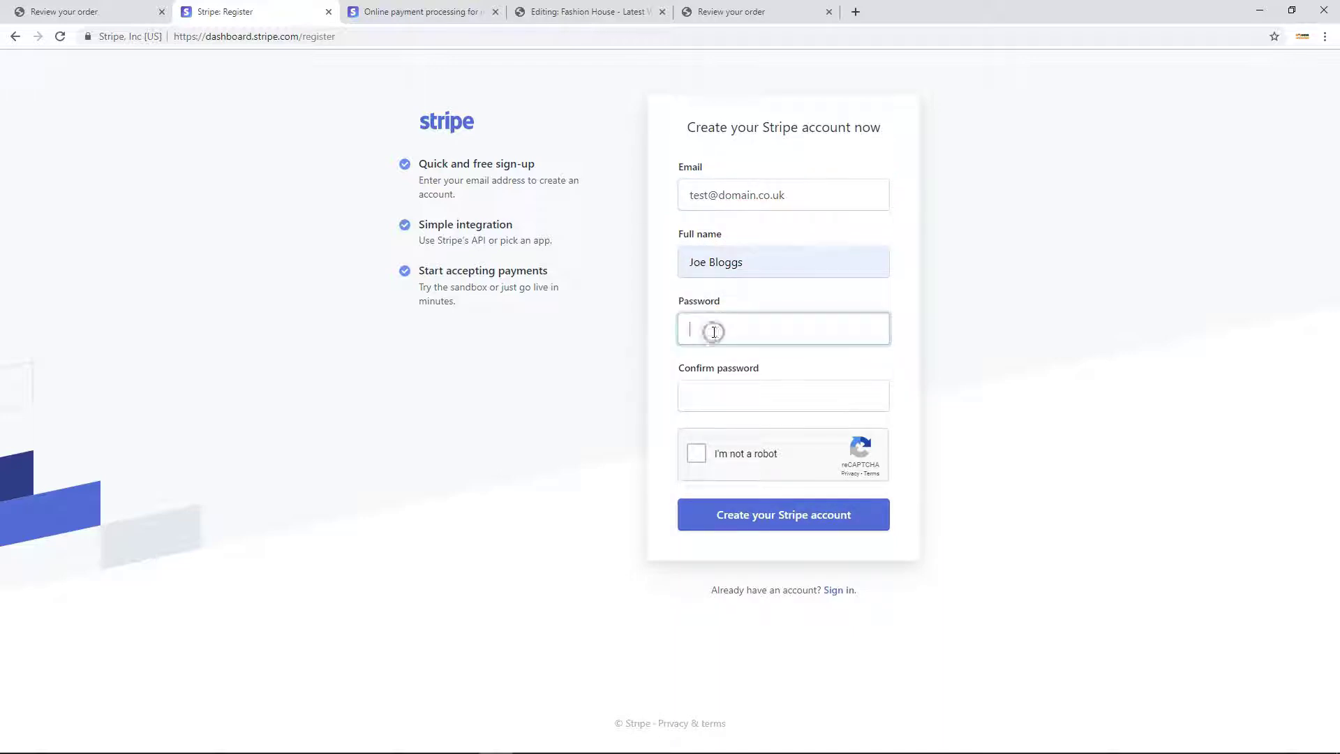
pyautogui.write('••••••••••')
pyautogui.press('Tab')
pyautogui.write('••••••••••')
# Pass the reCAPTCHA, create the Stripe account and choose to use the Stripe API.
pyautogui.click(693, 459)
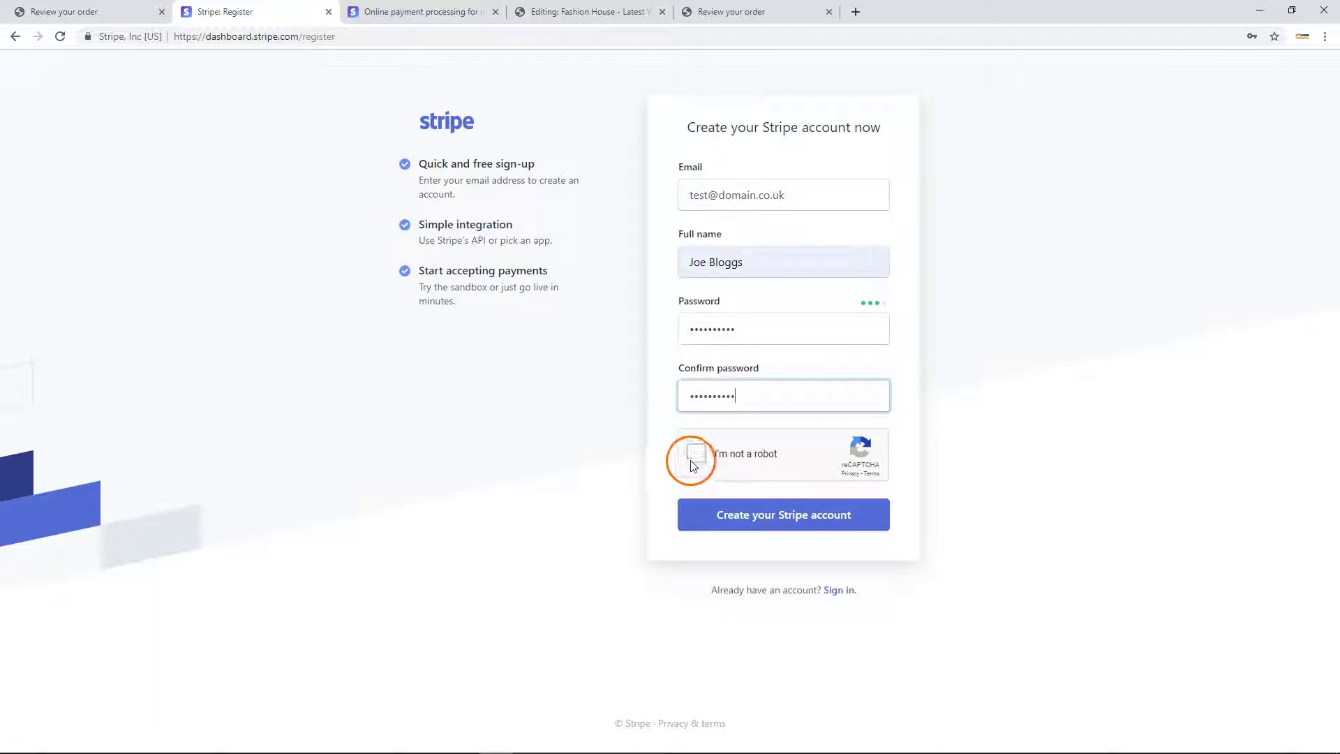
pyautogui.click(722, 514)
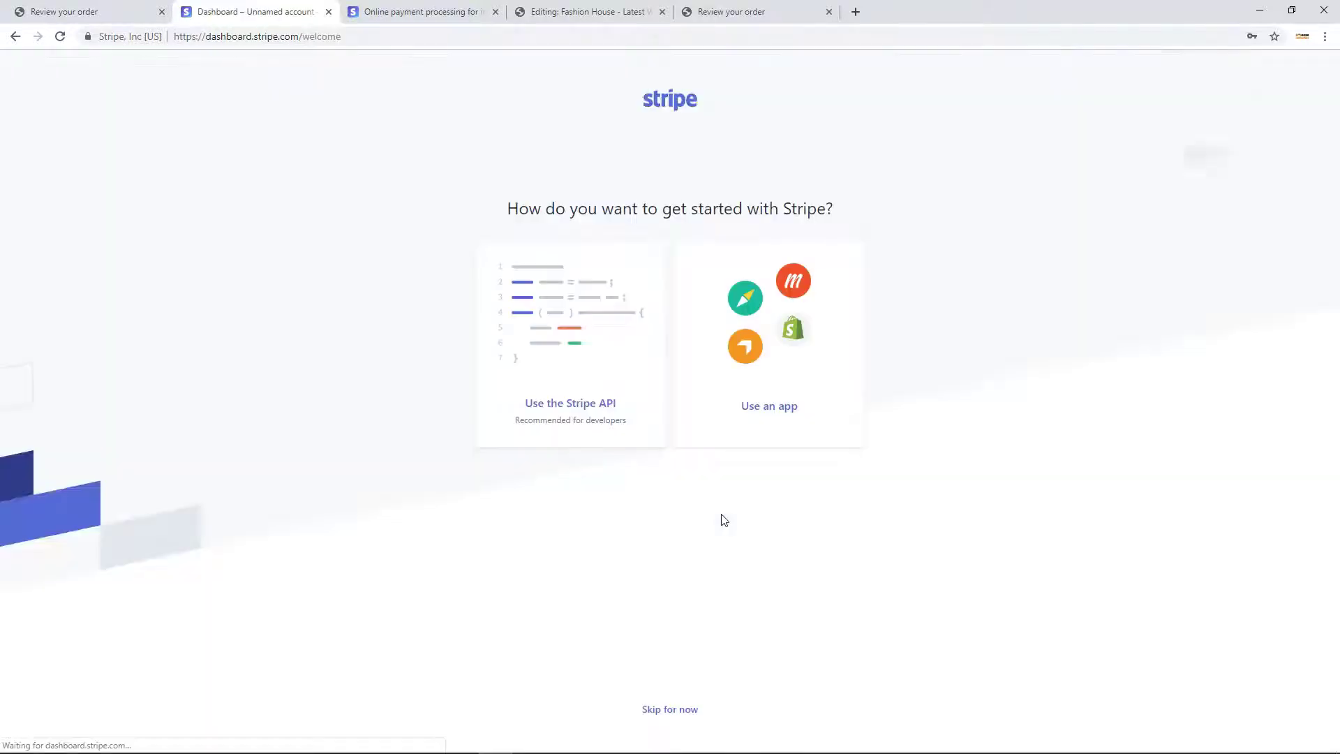
pyautogui.click(597, 341)
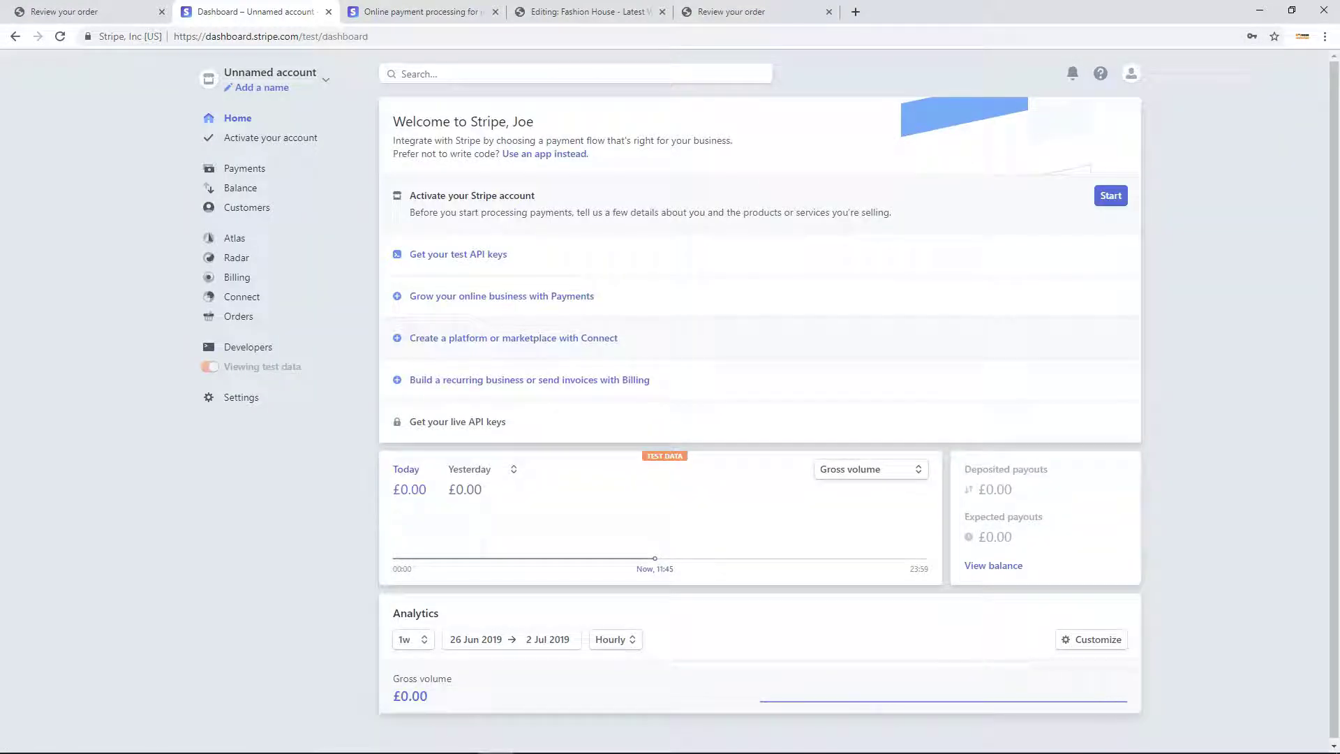
pyautogui.hotkey('ctrl', 'Tab')
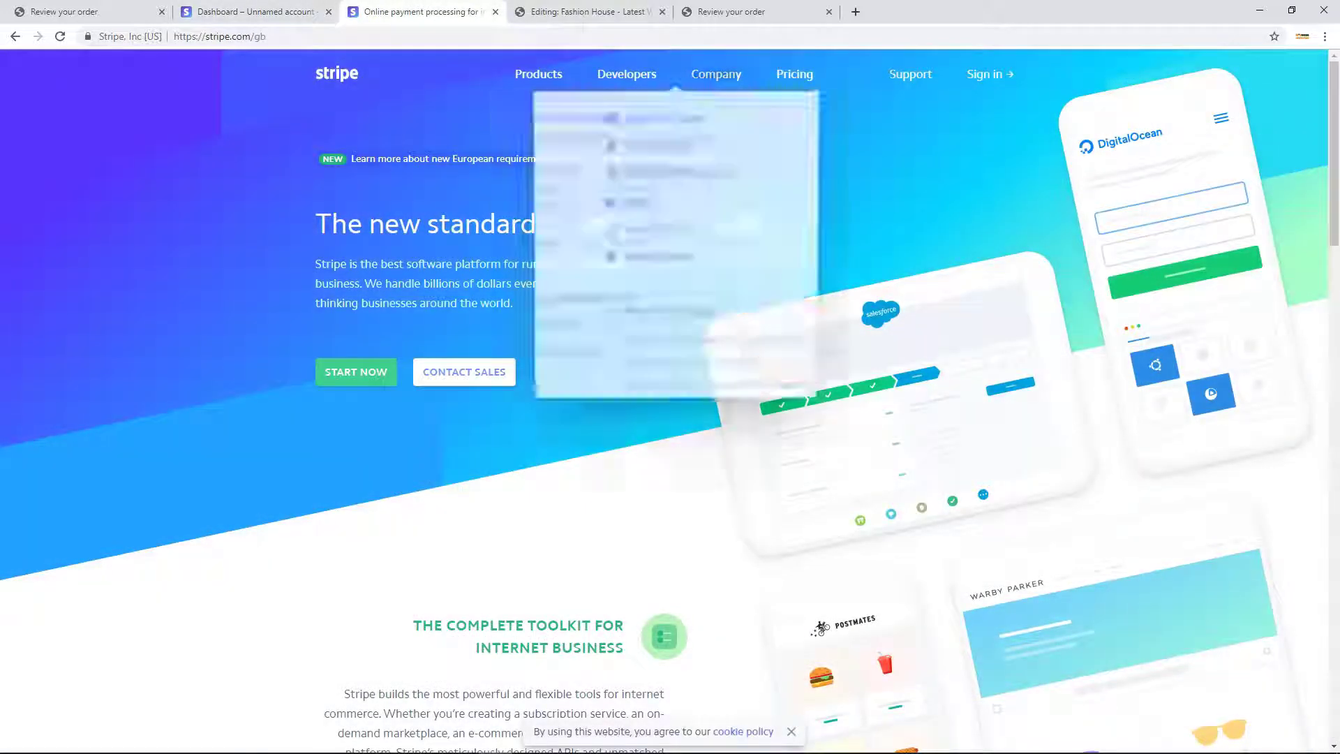
# Sign in from the Stripe homepage to reach the test-data Dashboard.
pyautogui.click(990, 76)
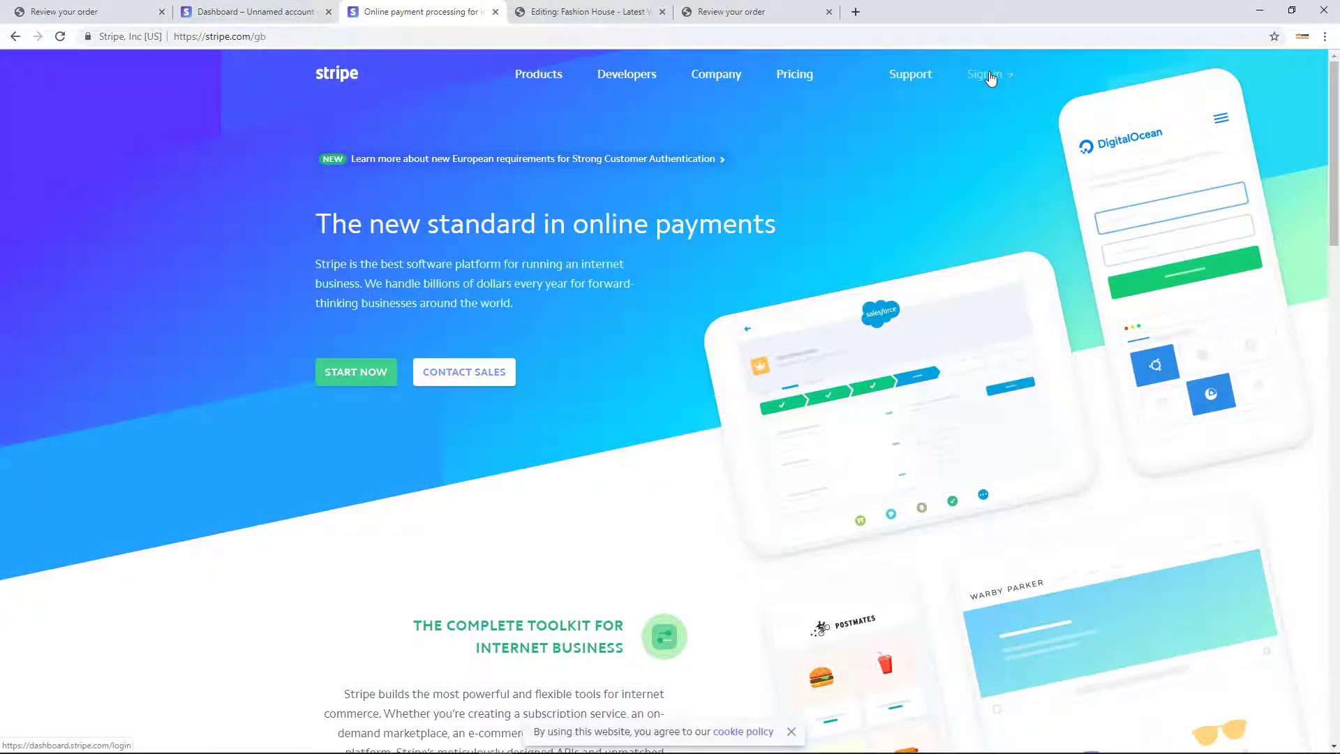
pyautogui.click(990, 75)
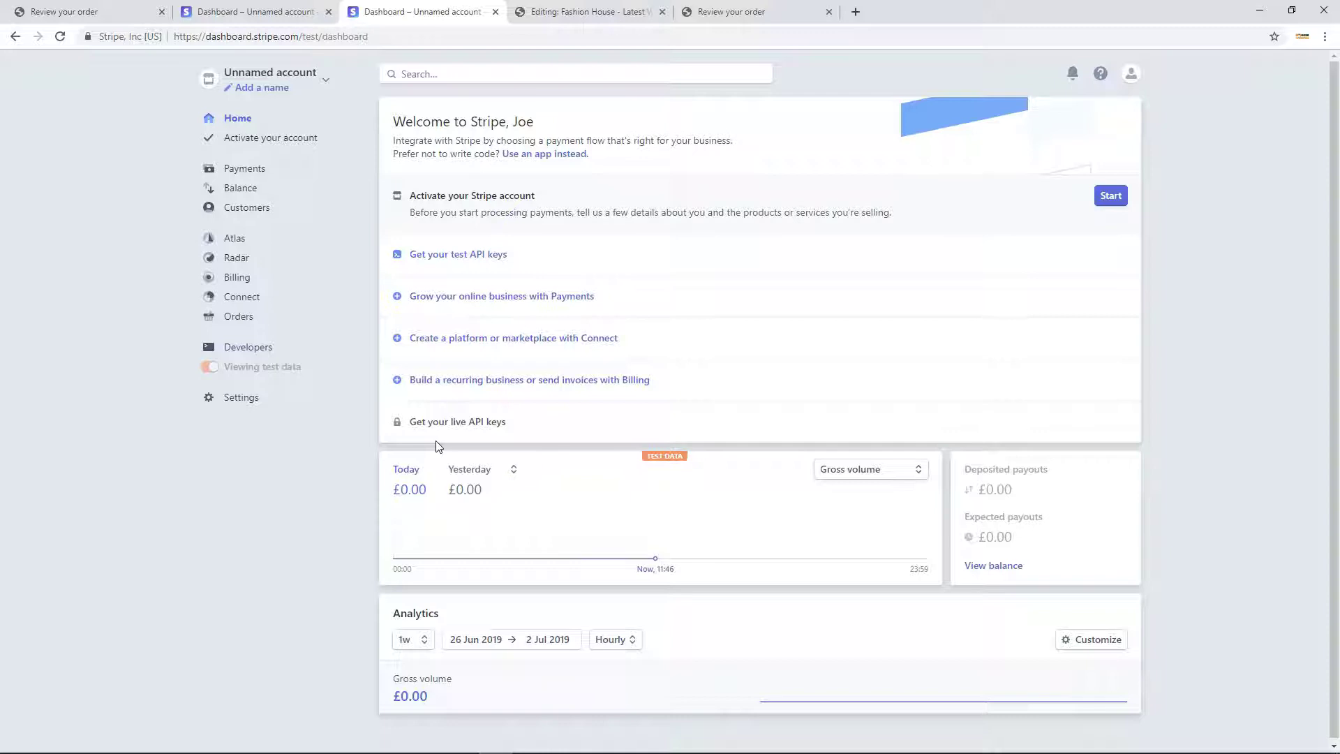
# Reveal Stripe's test API keys and copy the publishable and secret keys.
pyautogui.click(429, 256)
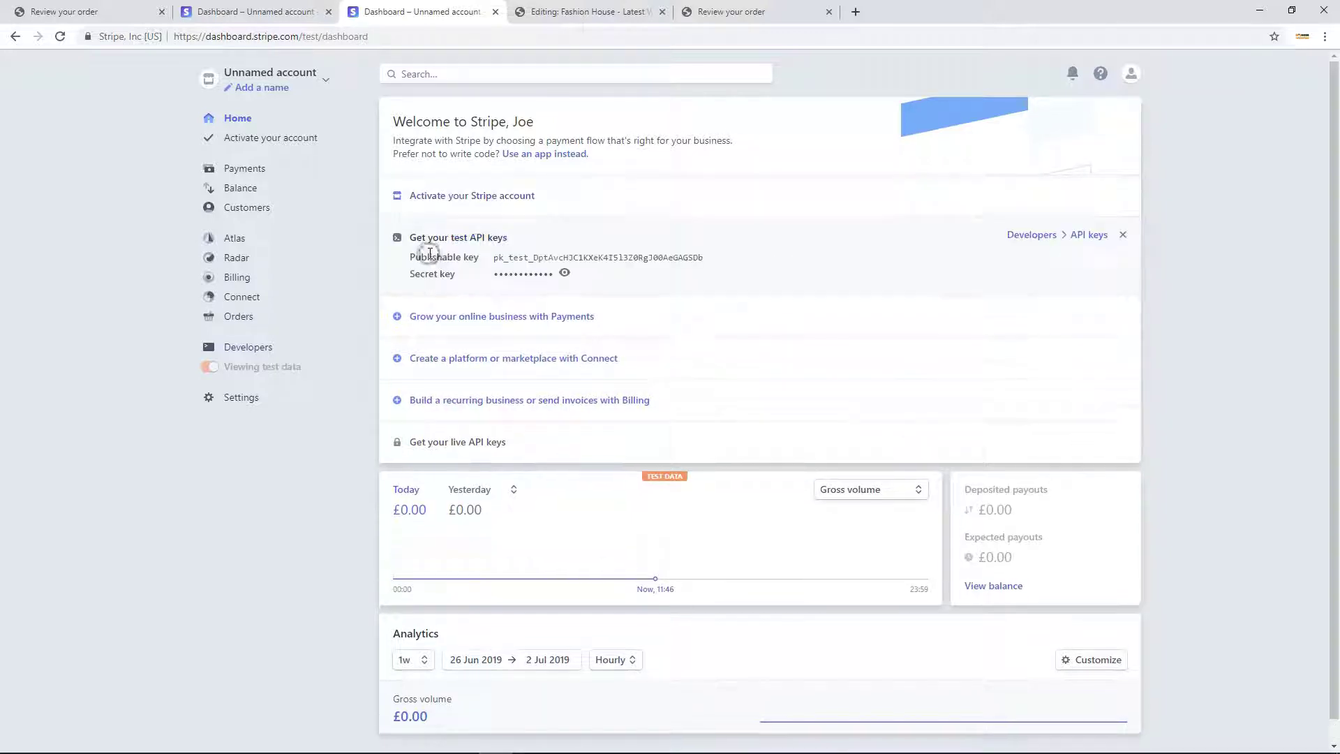
pyautogui.click(525, 262)
pyautogui.click(565, 273)
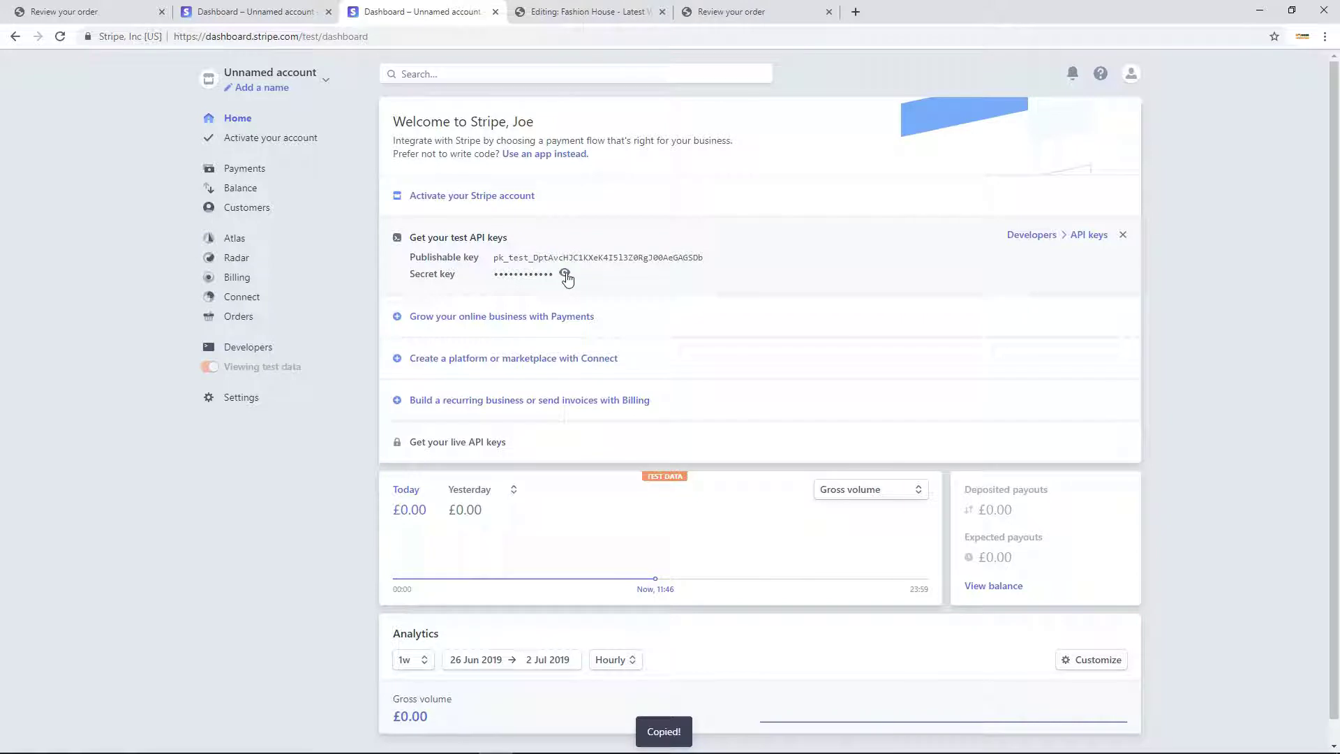
pyautogui.click(565, 274)
pyautogui.click(562, 261)
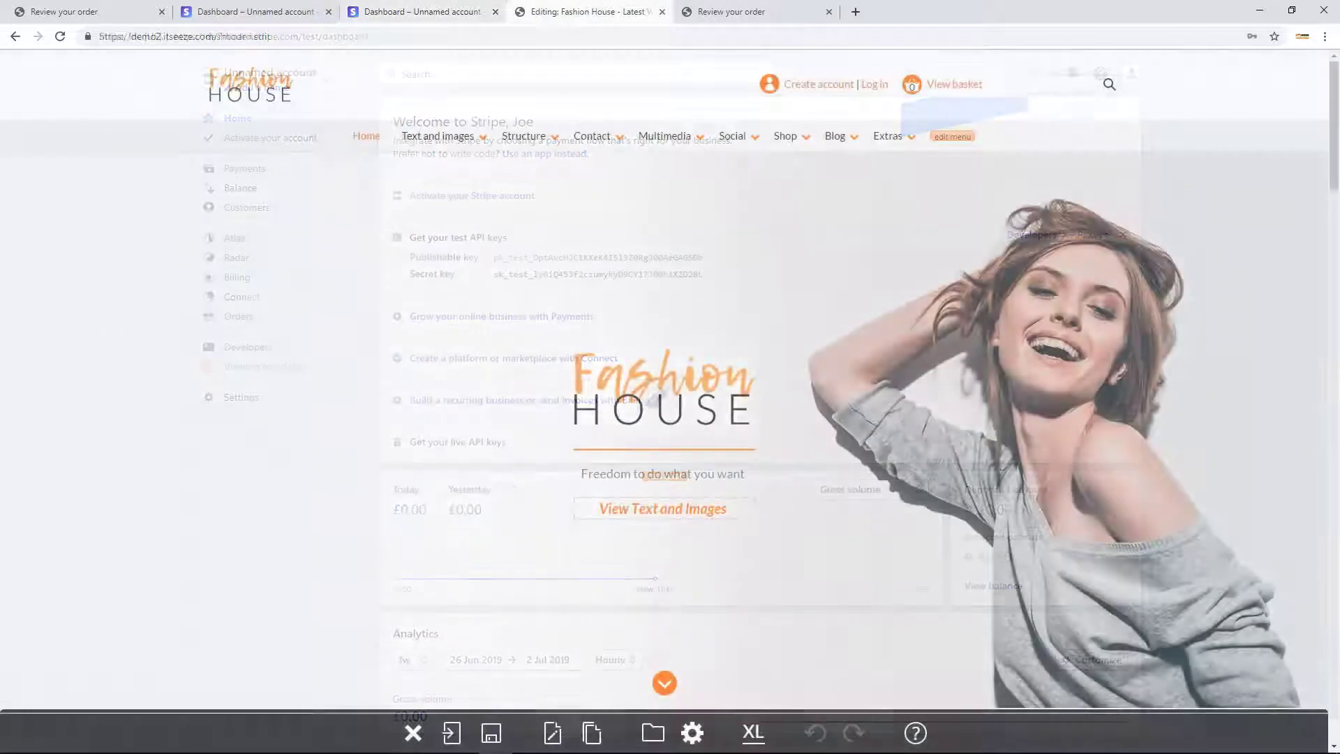
pyautogui.click(693, 710)
# Open Shop Management's Configuration page from the site editor's admin panels.
pyautogui.click(692, 733)
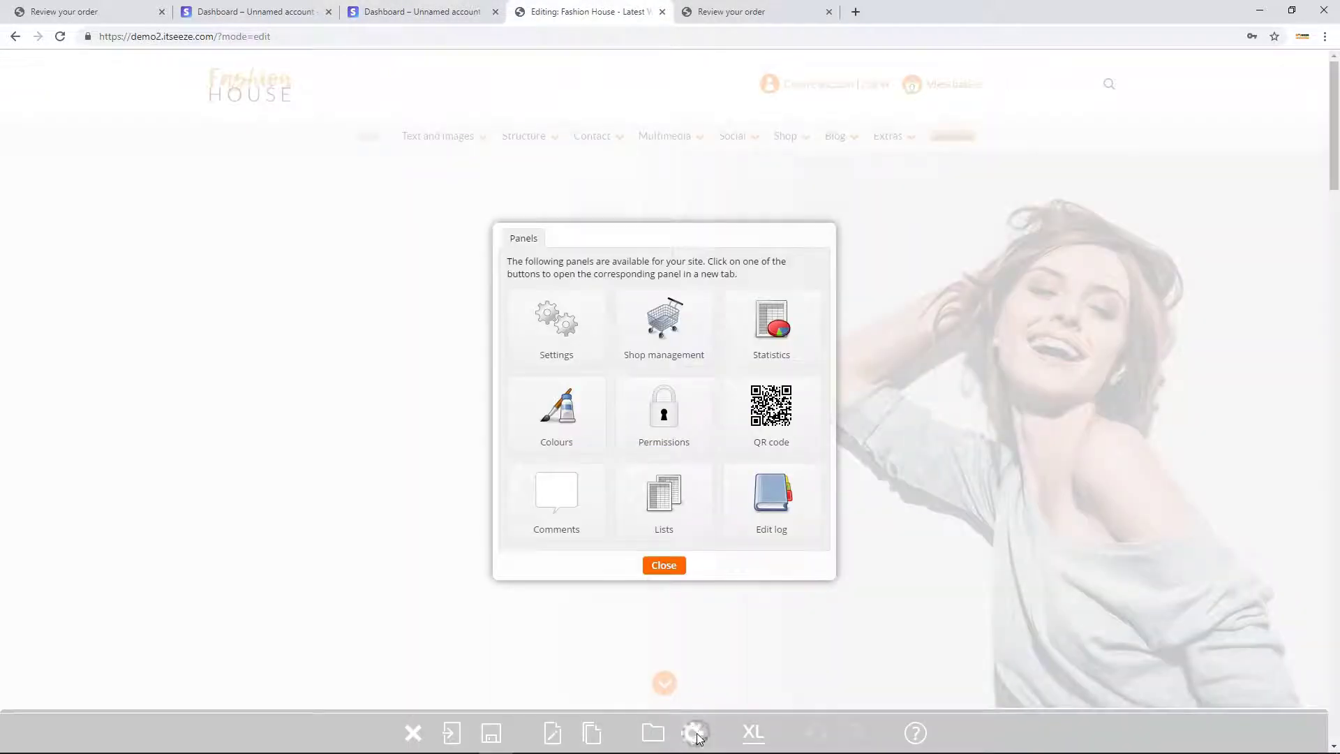
pyautogui.click(653, 321)
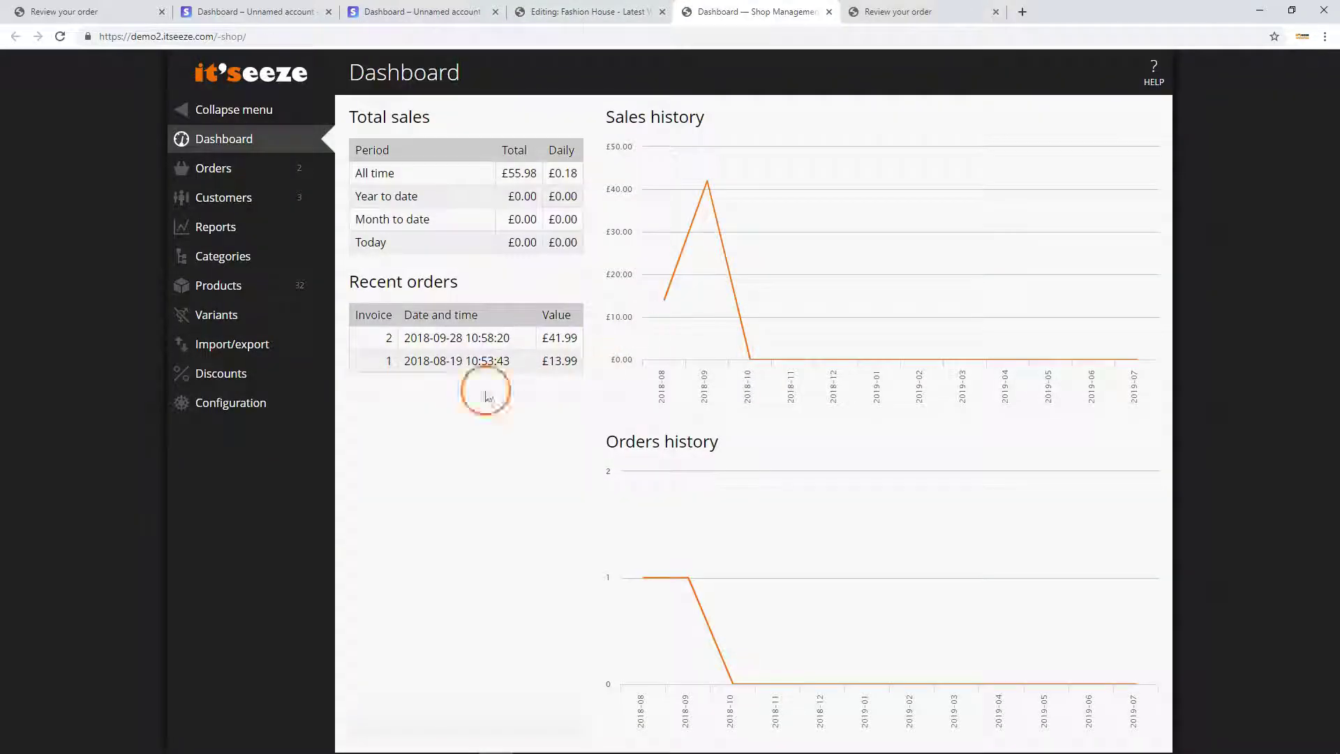
pyautogui.click(277, 417)
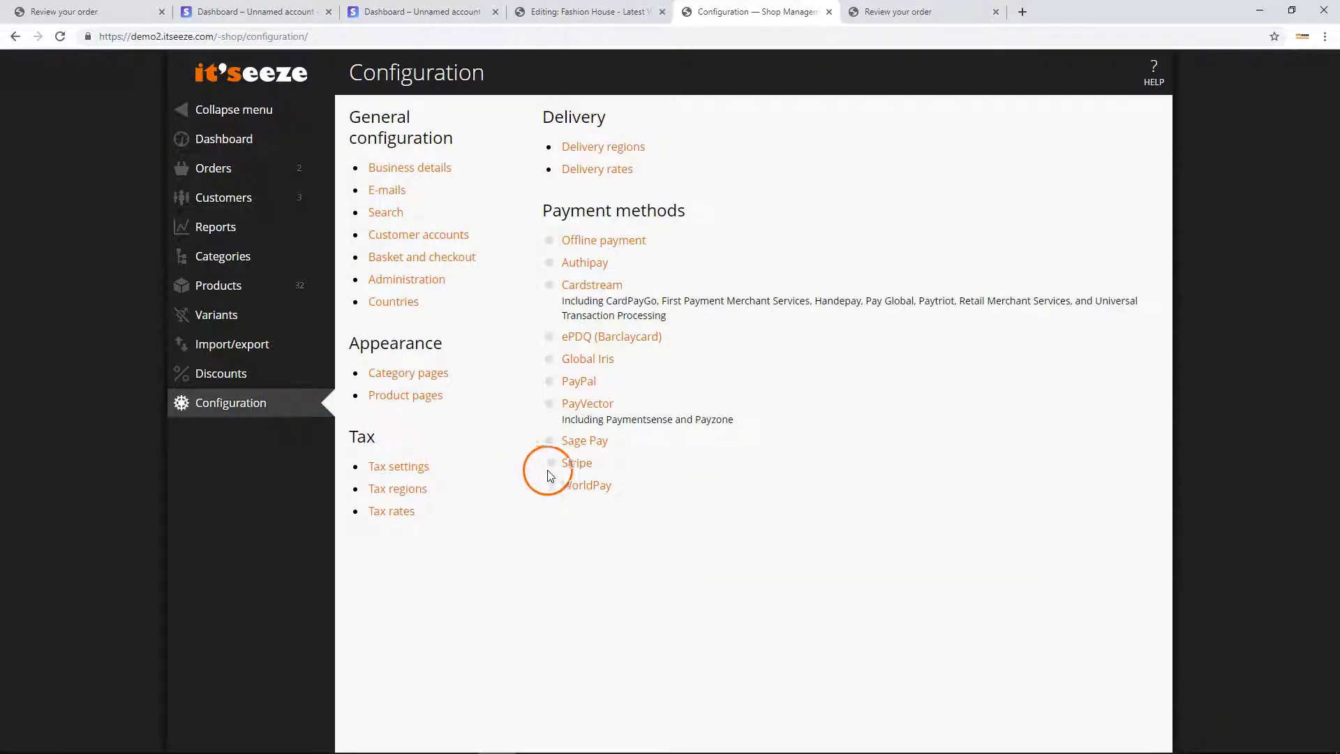
# In Stripe payment settings, tick Enabled, select Test mode and keep the region on Everywhere.
pyautogui.click(575, 464)
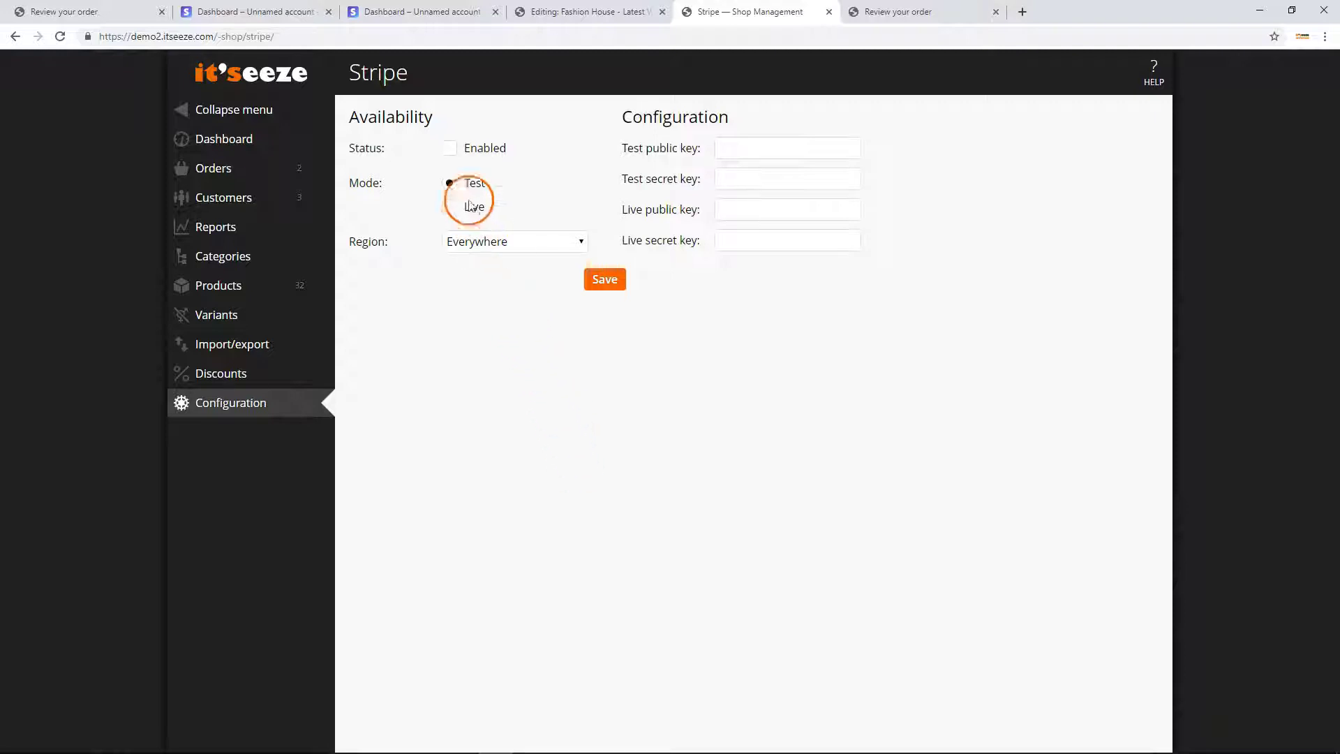
pyautogui.click(449, 150)
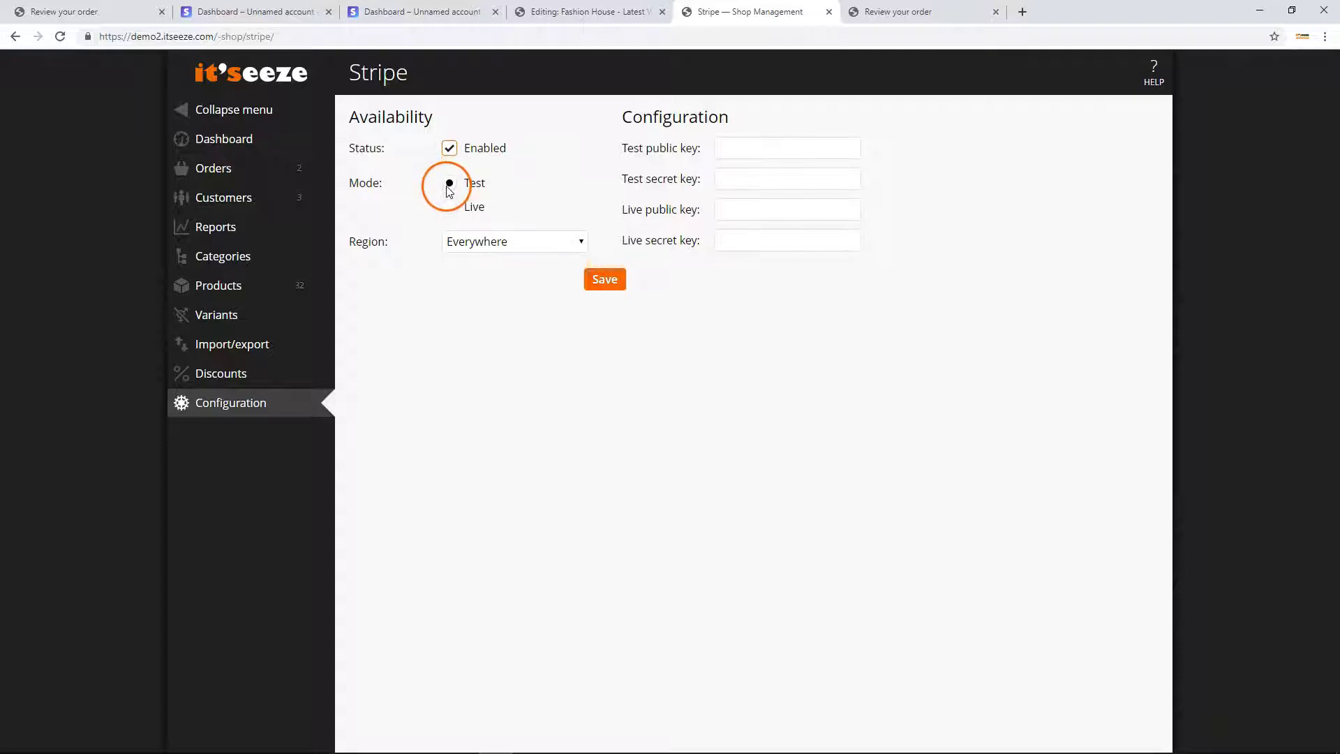
pyautogui.click(450, 208)
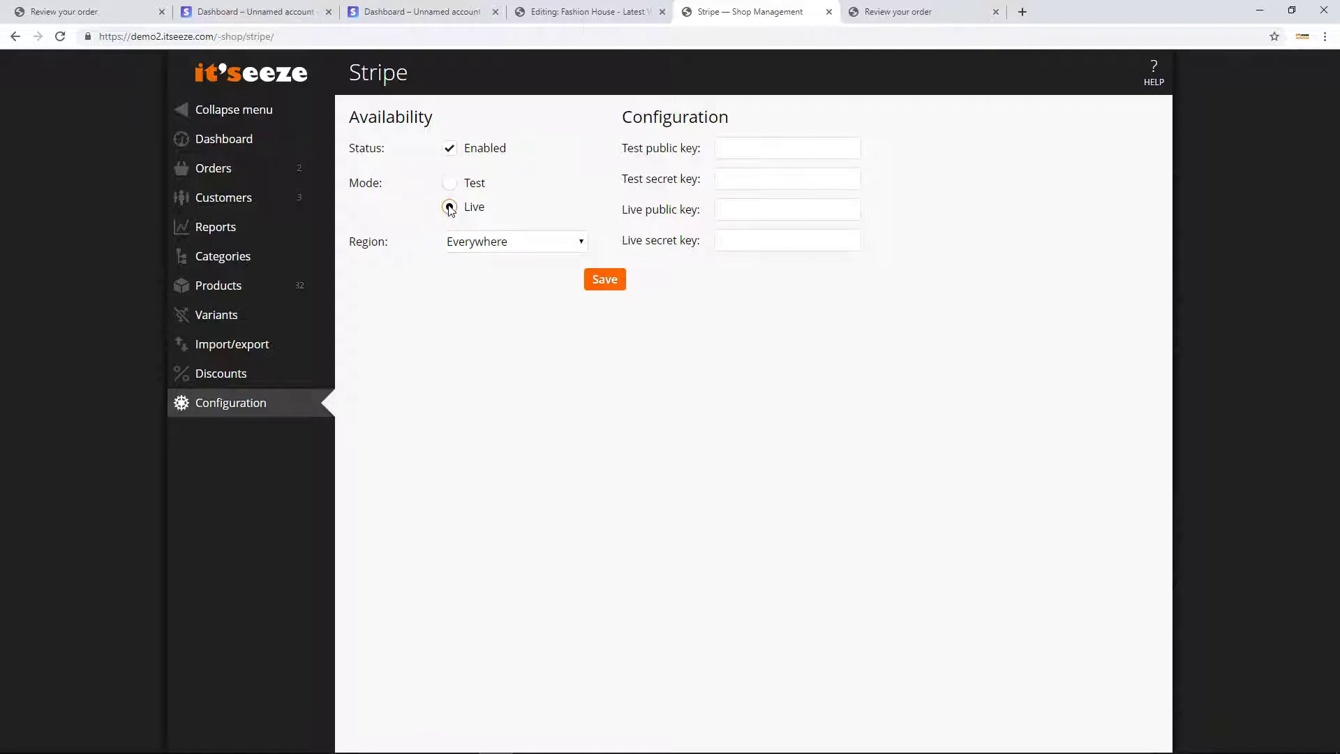
pyautogui.click(451, 184)
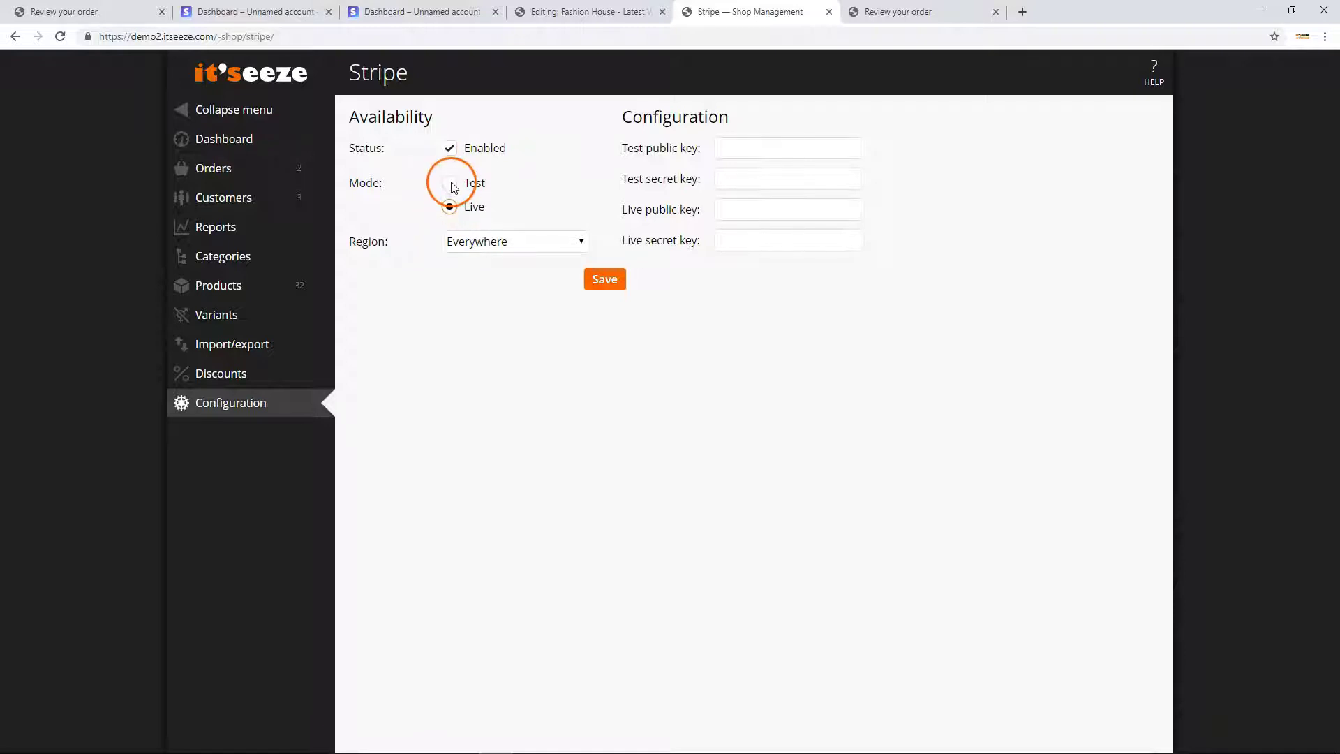
pyautogui.click(466, 242)
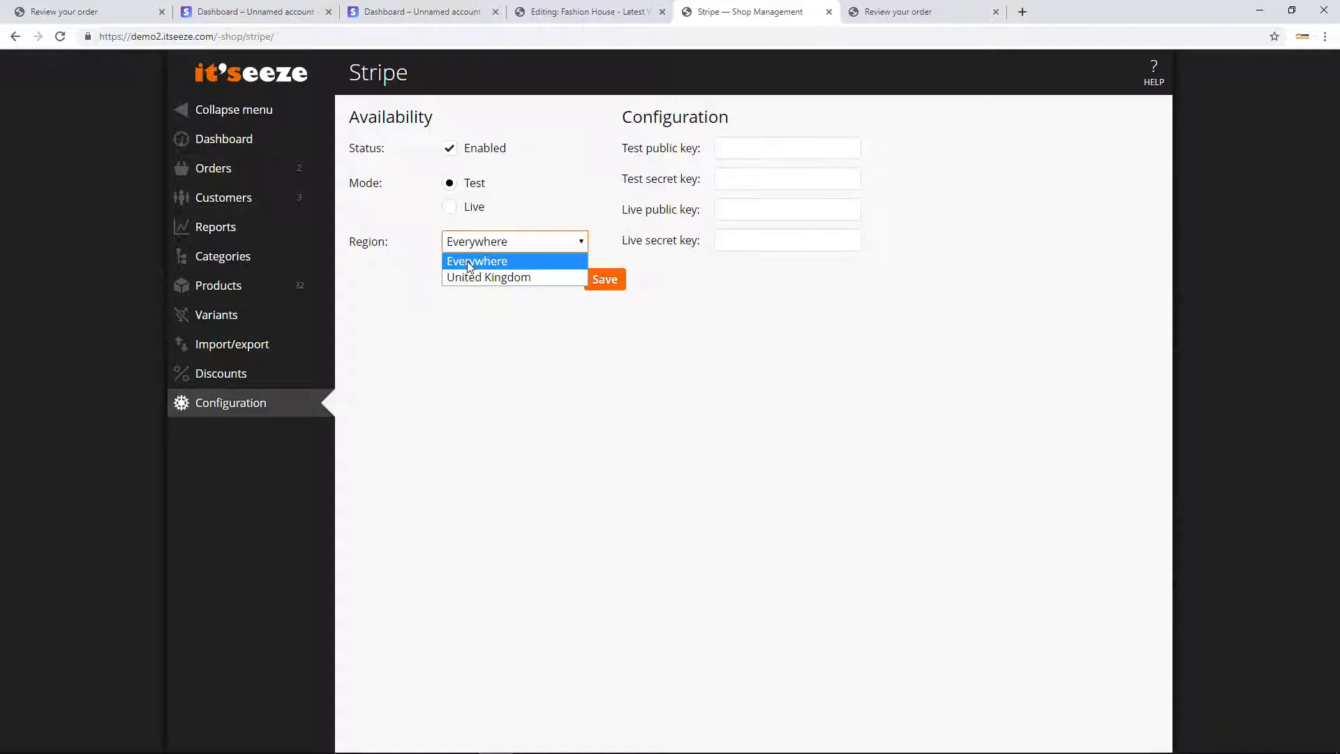
pyautogui.click(469, 264)
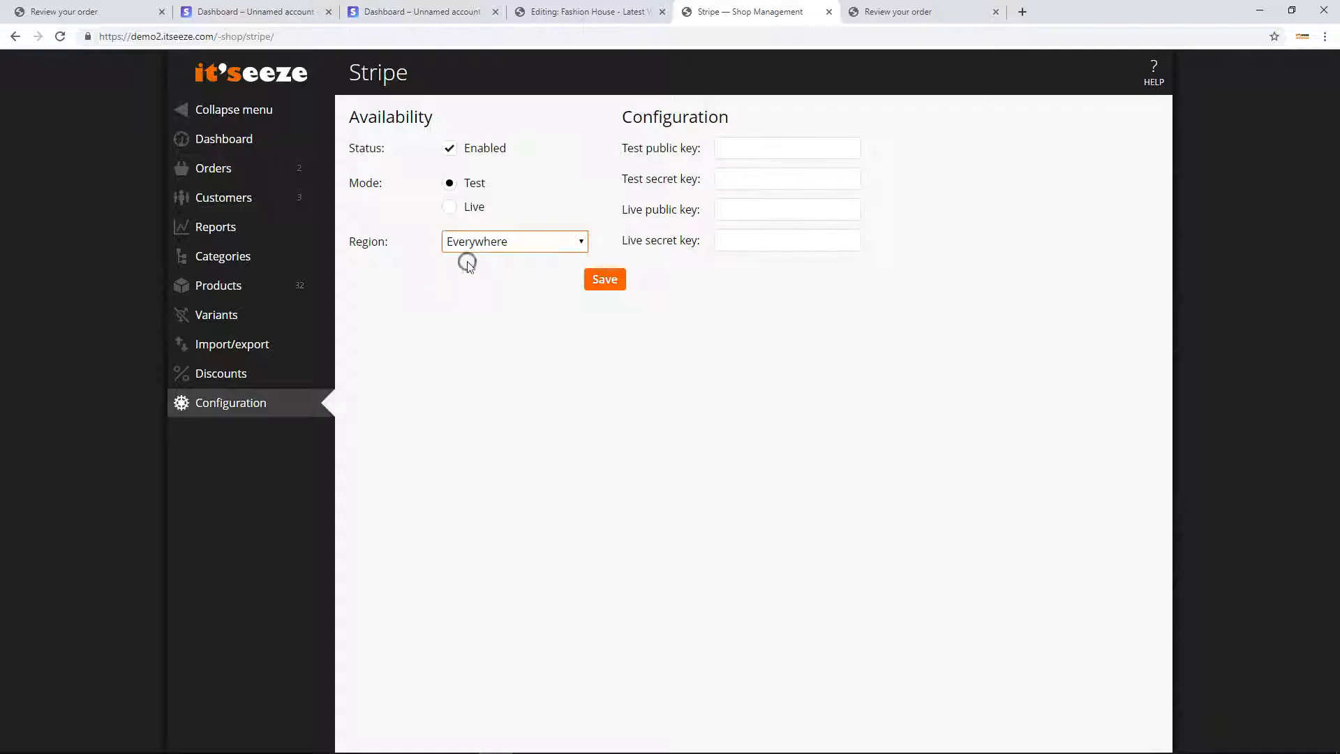
# Paste the publishable and secret test keys into Test public key and Test secret key, then save.
pyautogui.rightClick(741, 148)
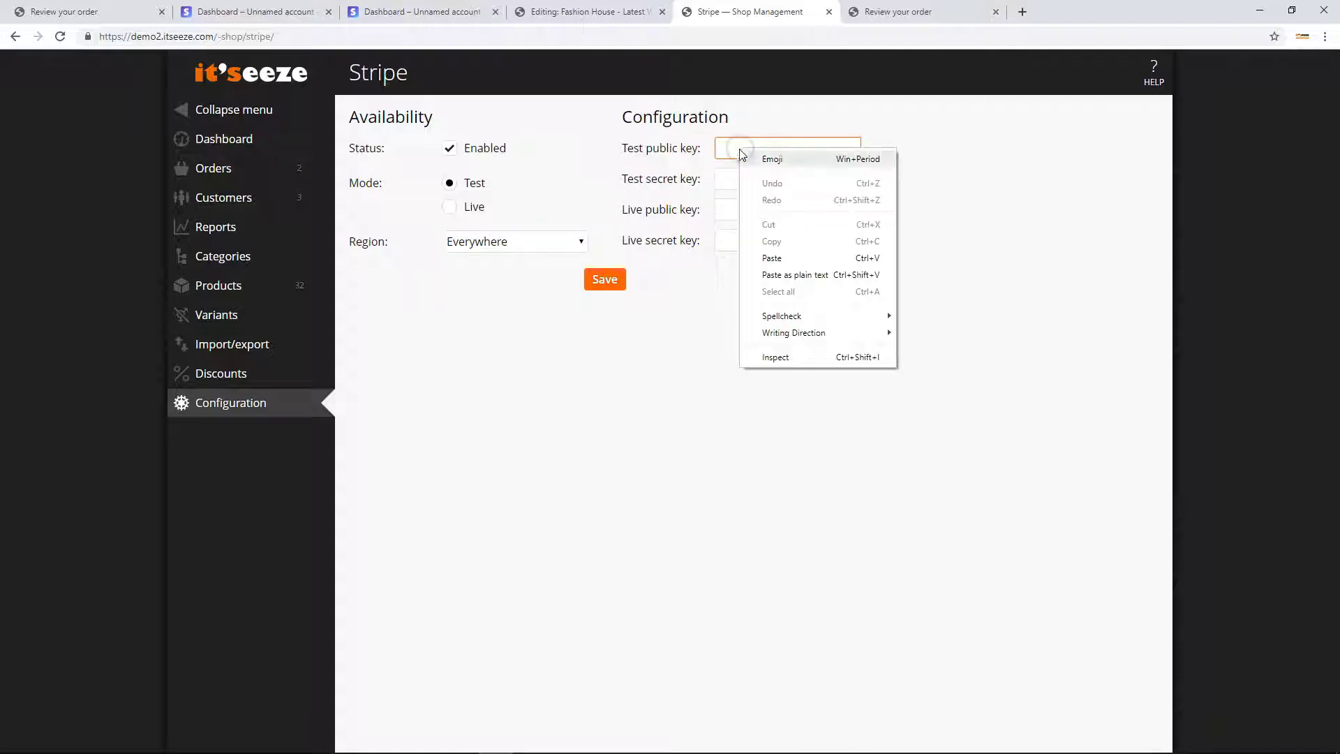
pyautogui.click(773, 258)
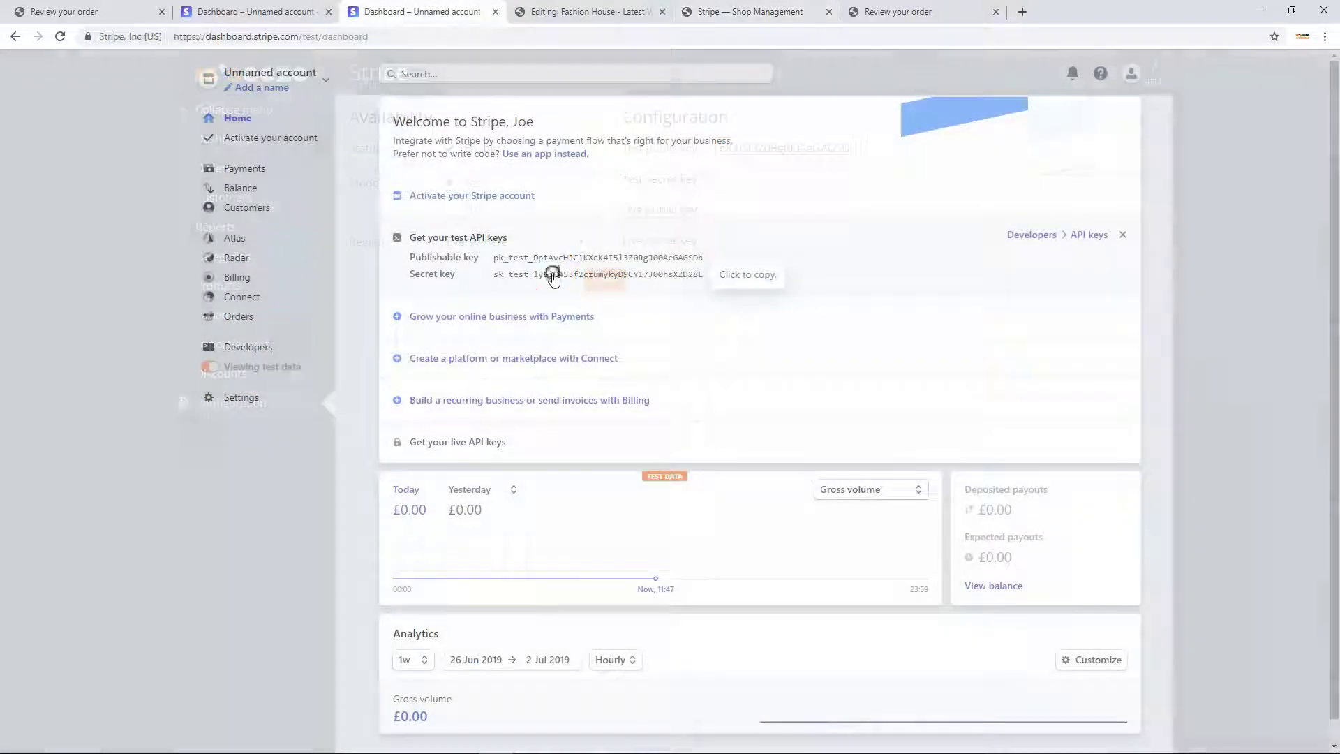
pyautogui.click(552, 275)
pyautogui.click(747, 12)
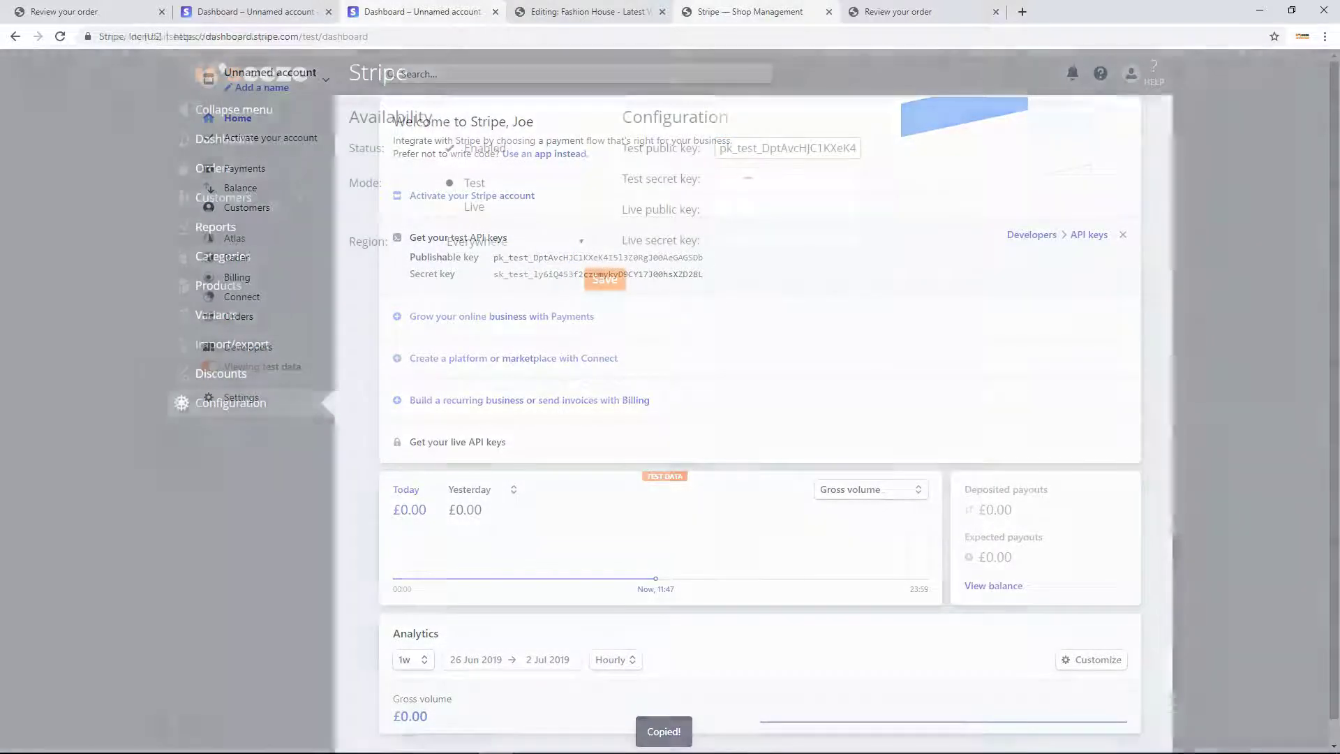
pyautogui.rightClick(747, 182)
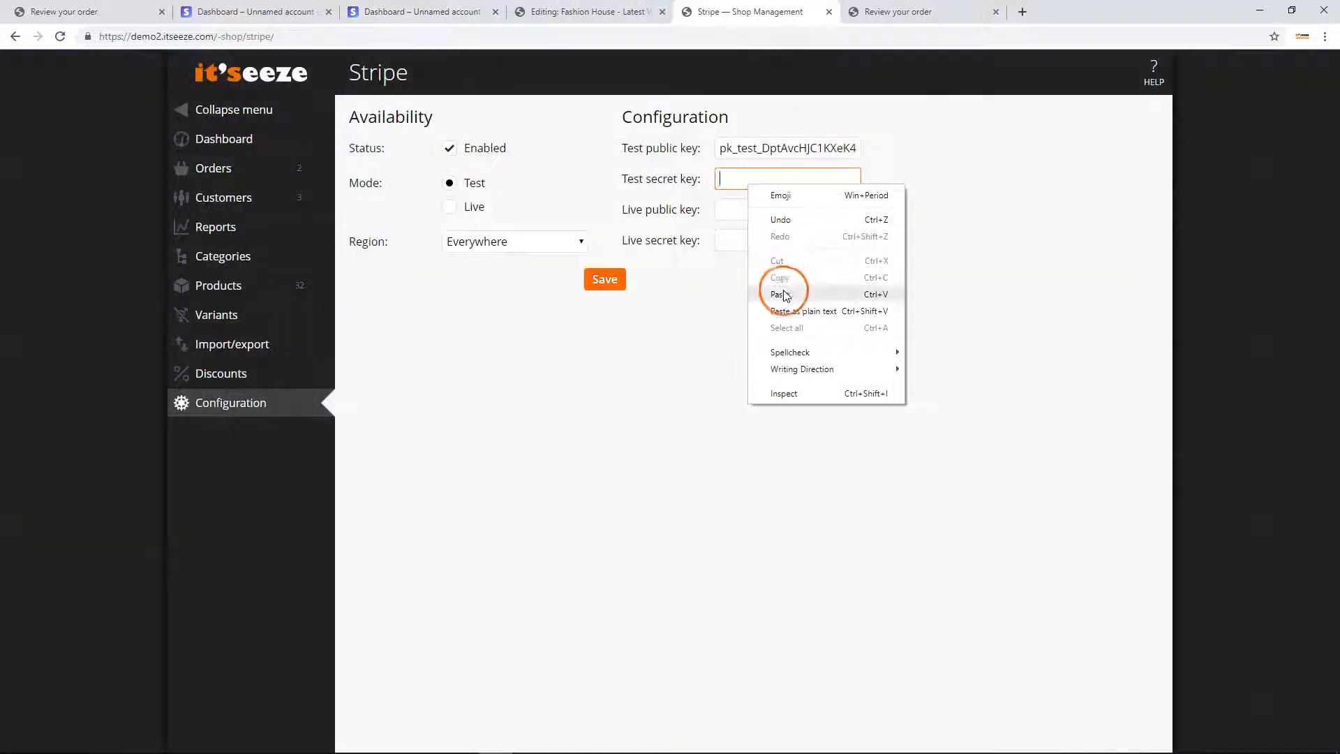
pyautogui.click(780, 293)
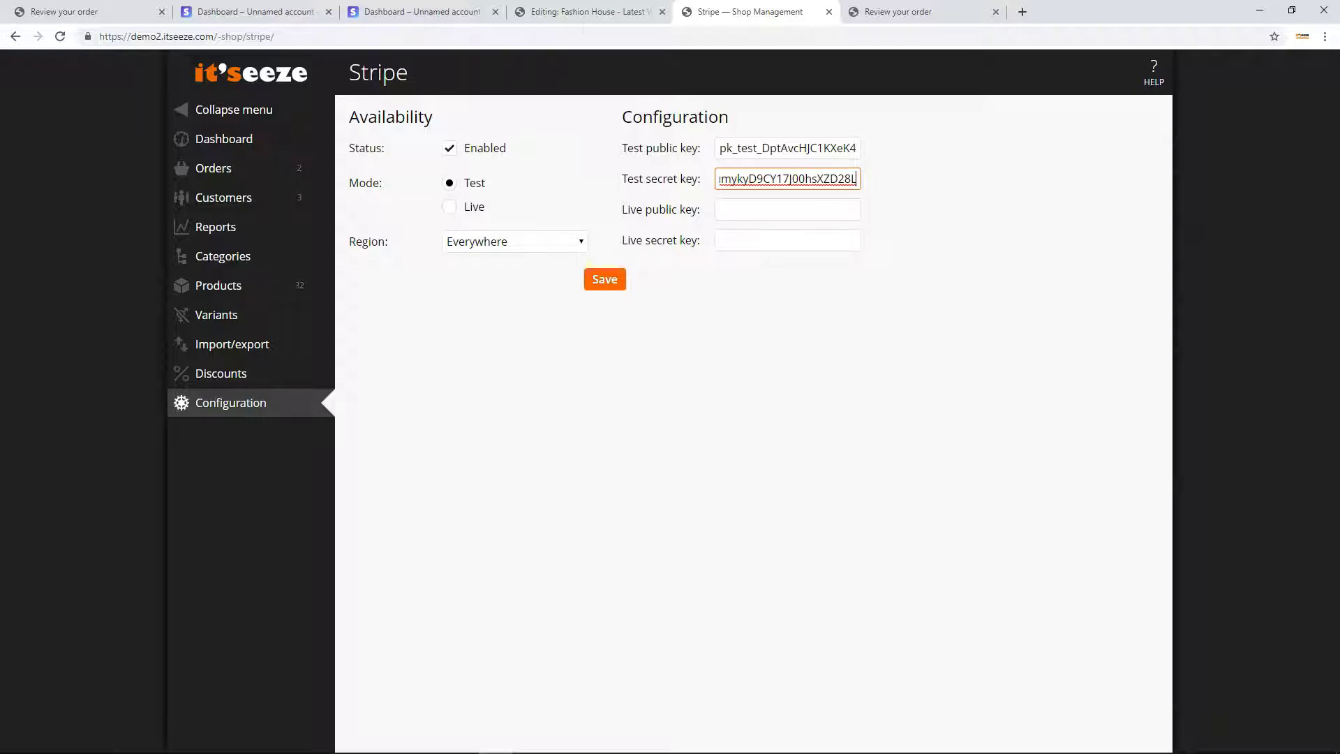
pyautogui.click(609, 282)
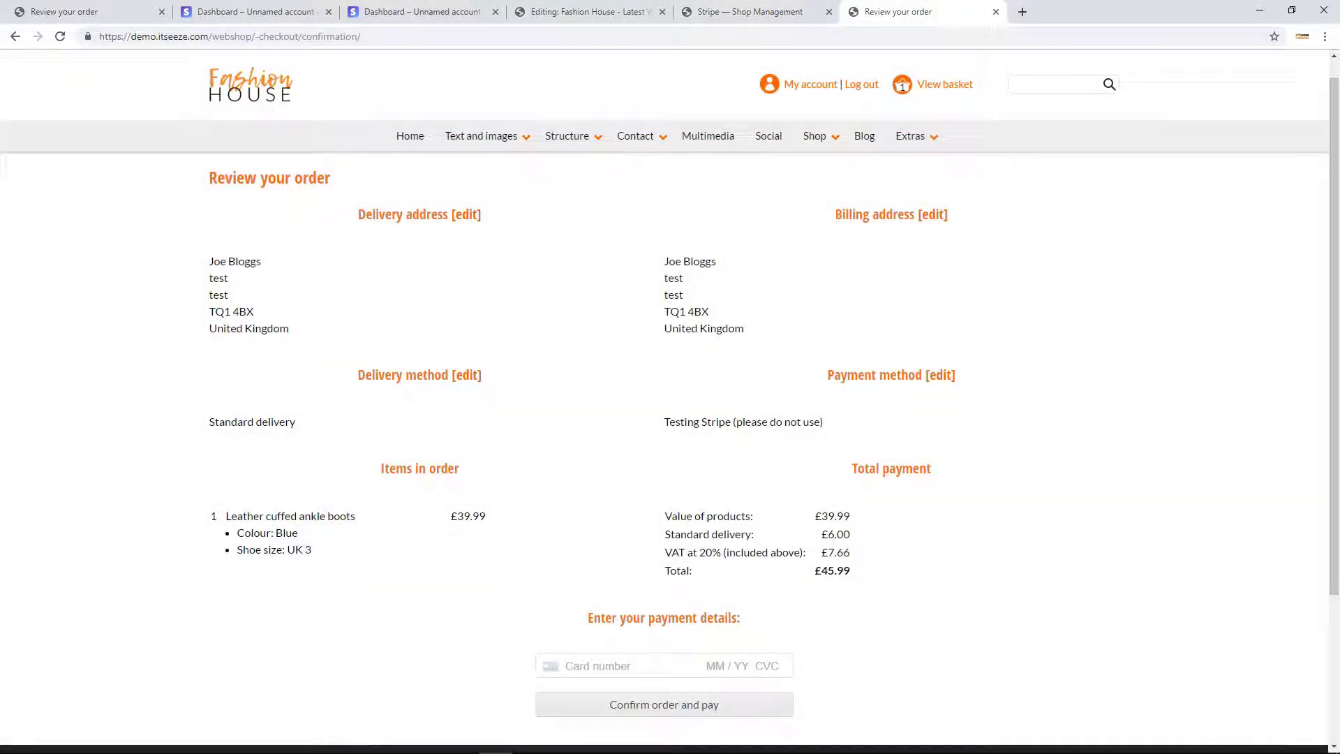
# Pay the £45.99 ankle boots order with a 4000… test card and complete 3D Secure authentication.
pyautogui.click(597, 669)
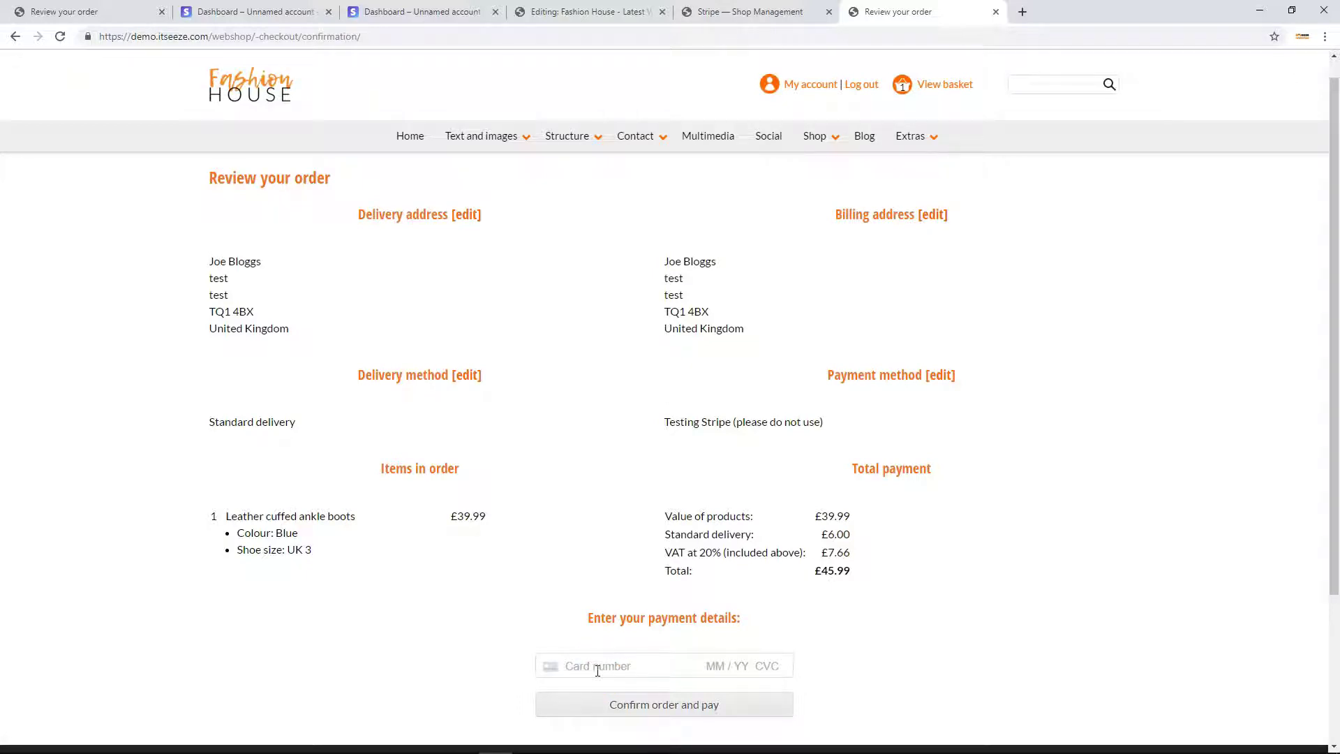
pyautogui.write('400')
pyautogui.write('0602760')
pyautogui.click(598, 665)
pyautogui.press('BackSpace')
pyautogui.write('001202')
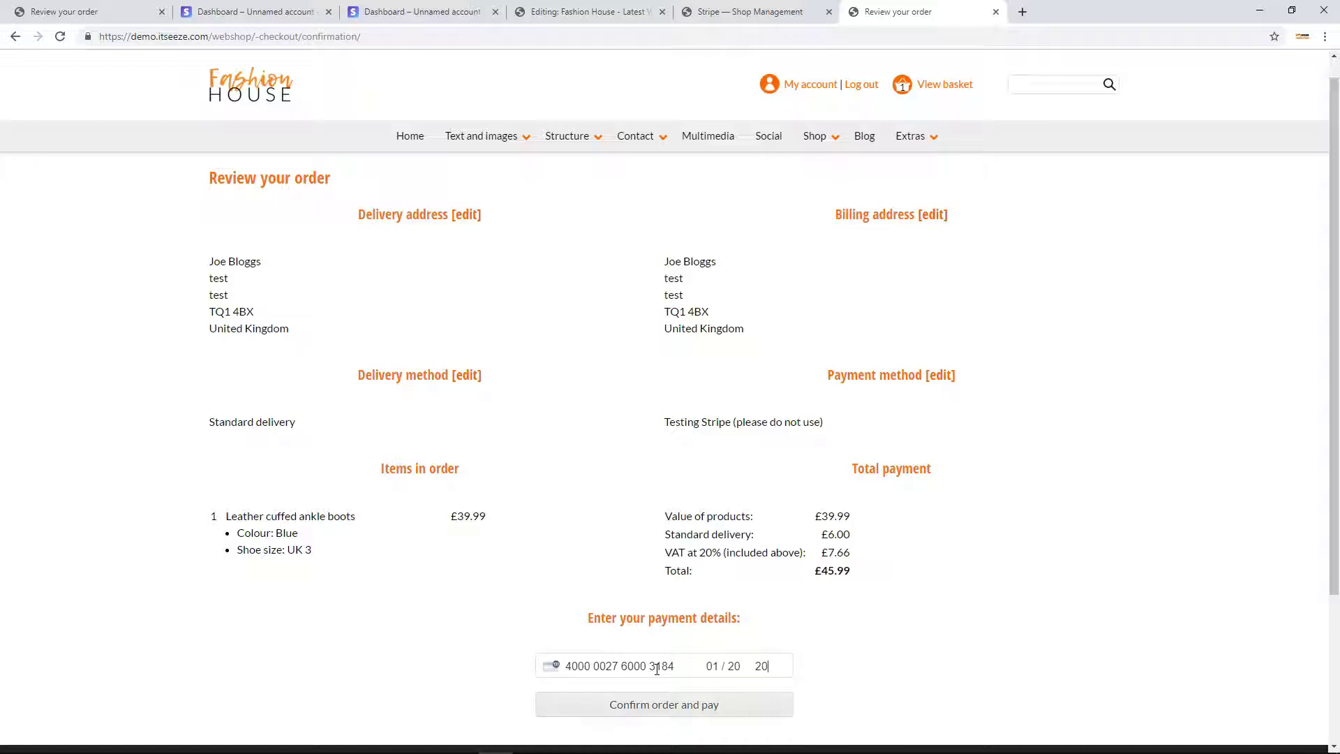
pyautogui.click(664, 701)
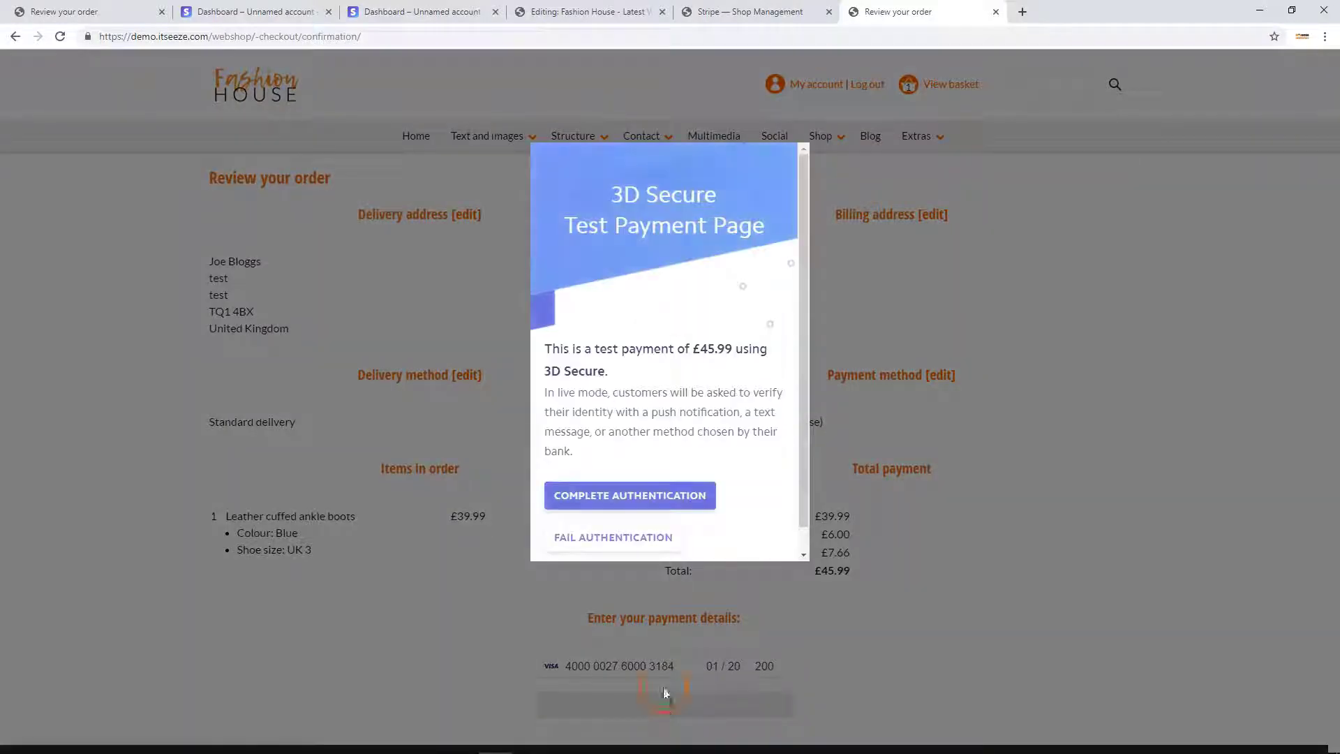
pyautogui.click(608, 495)
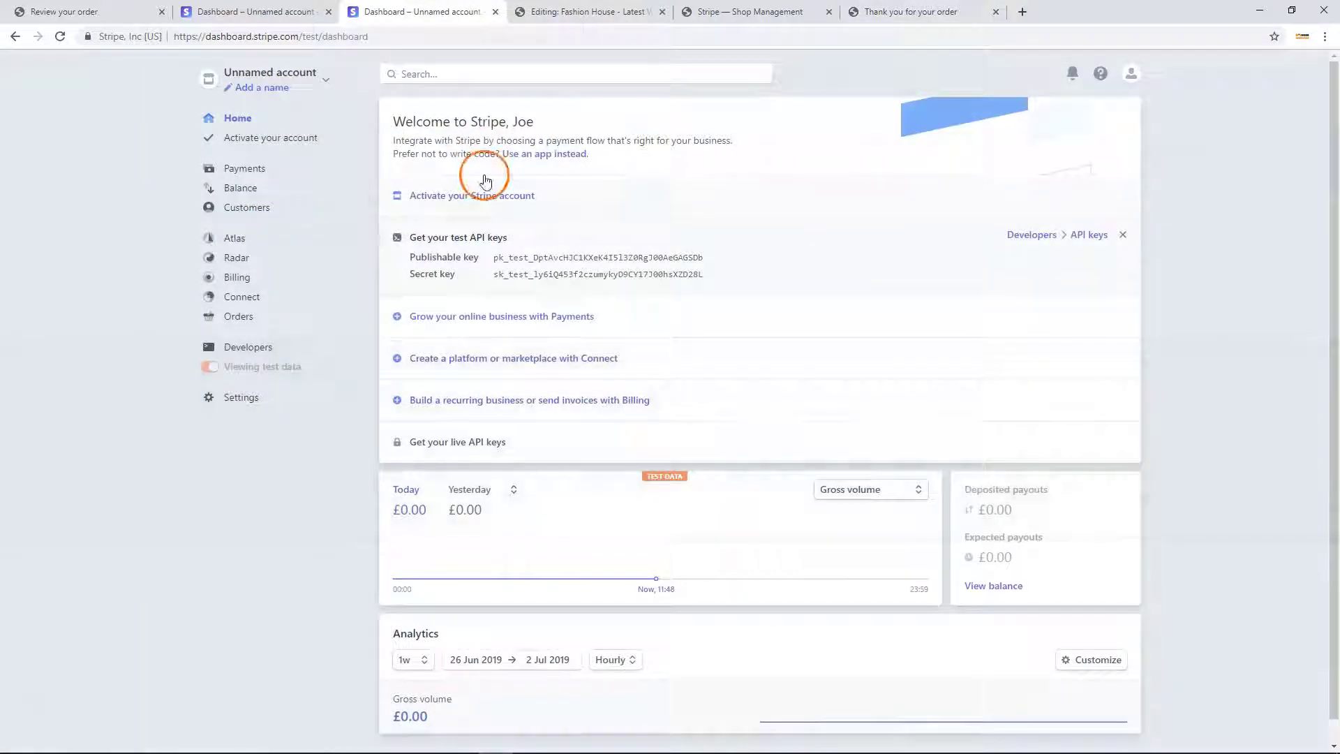
pyautogui.click(487, 196)
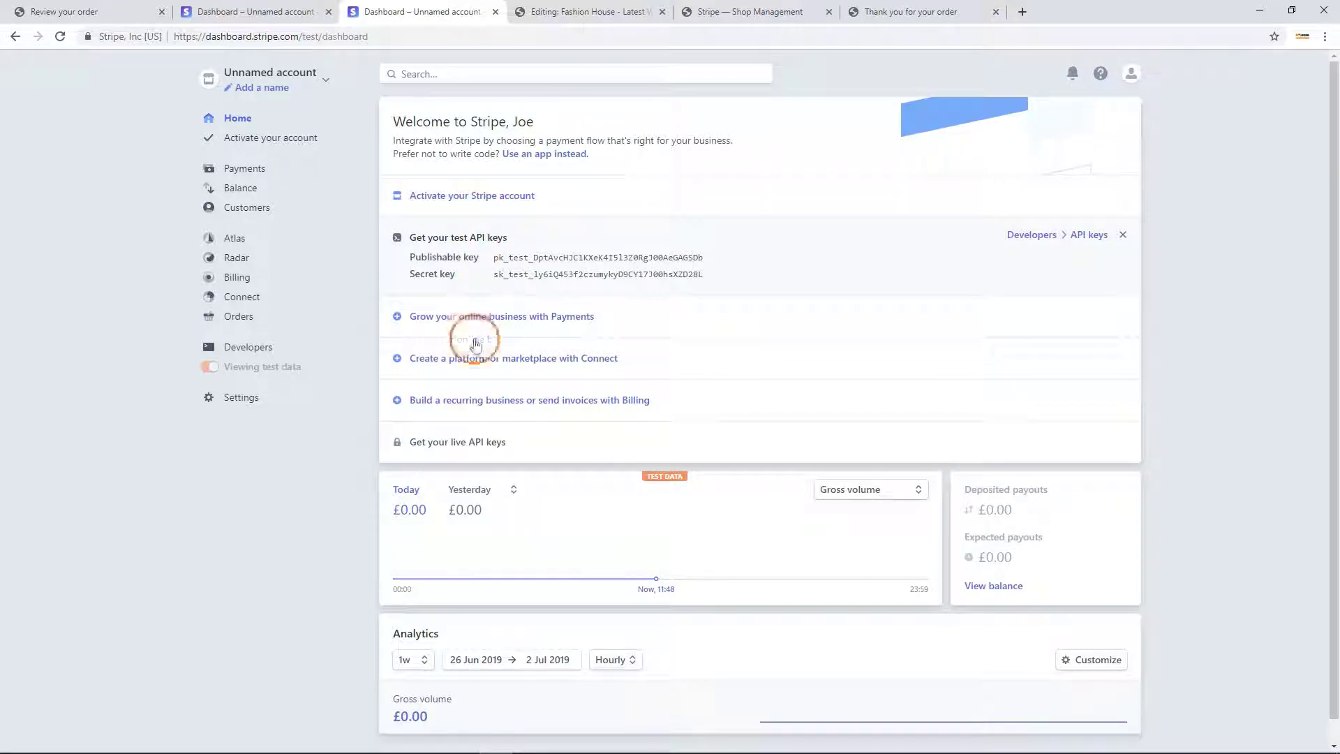
pyautogui.moveTo(455, 452)
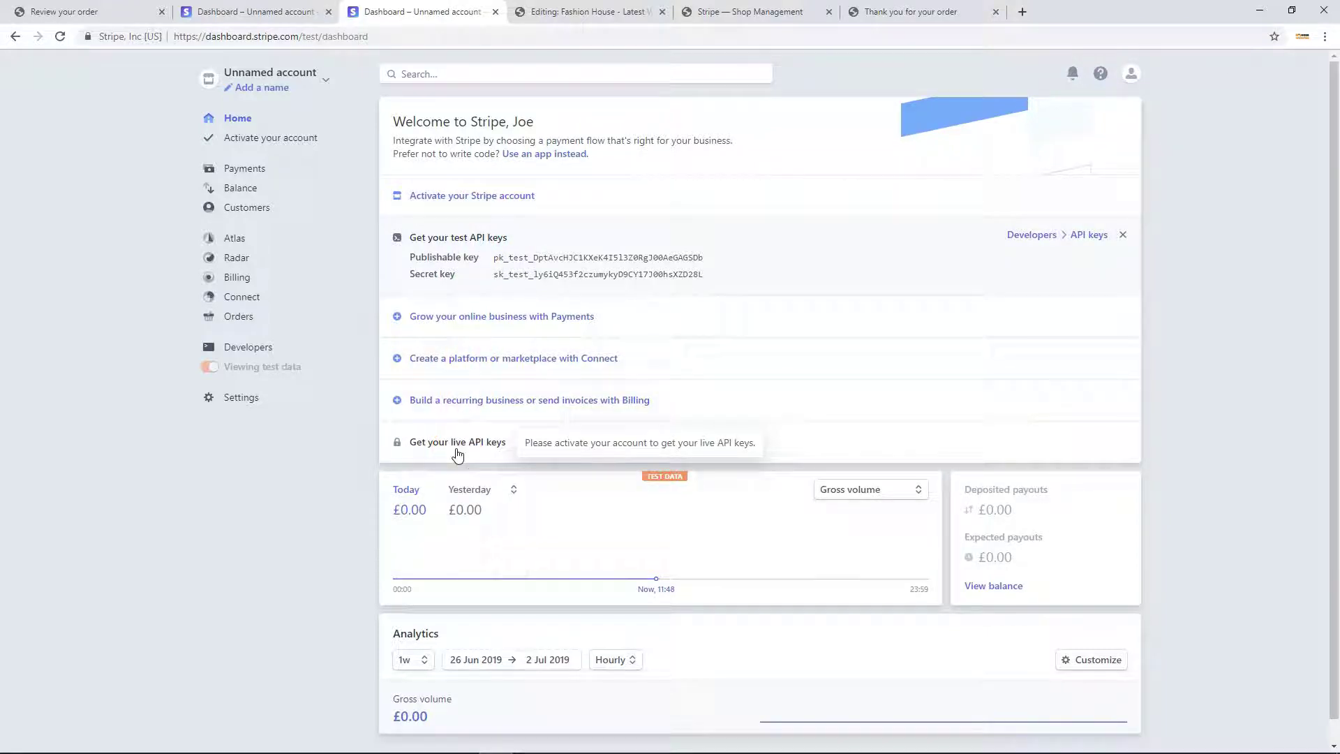